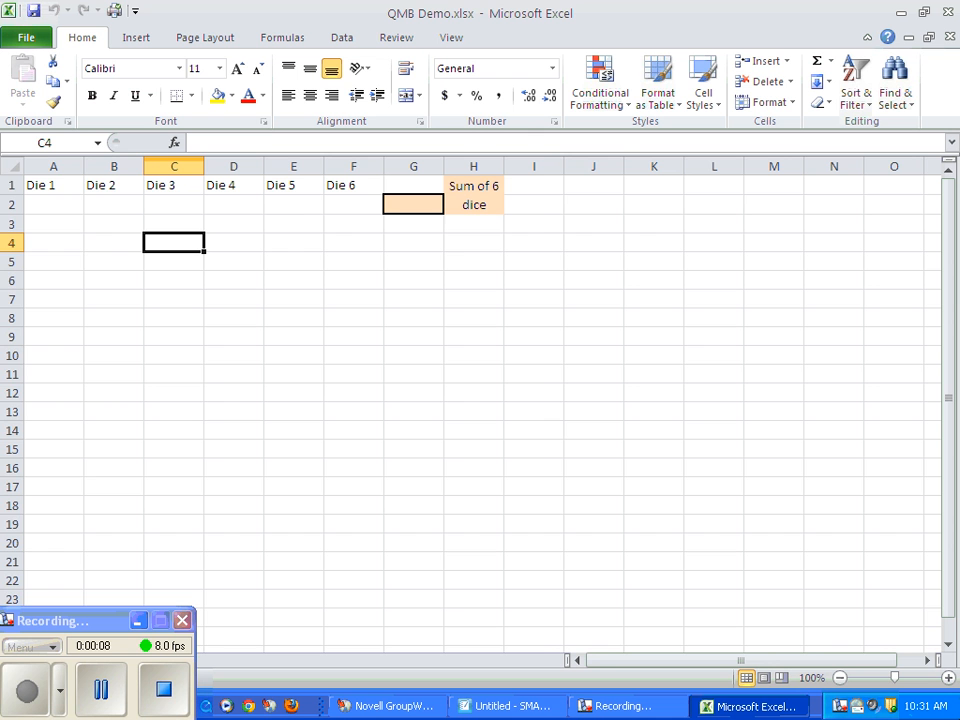
Enter =RANDBETWEEN(1,6) in cell A2 under Die 1 and fill it across to F2 for all six dice.
ctrl+scroll(360, 240, up, 3)
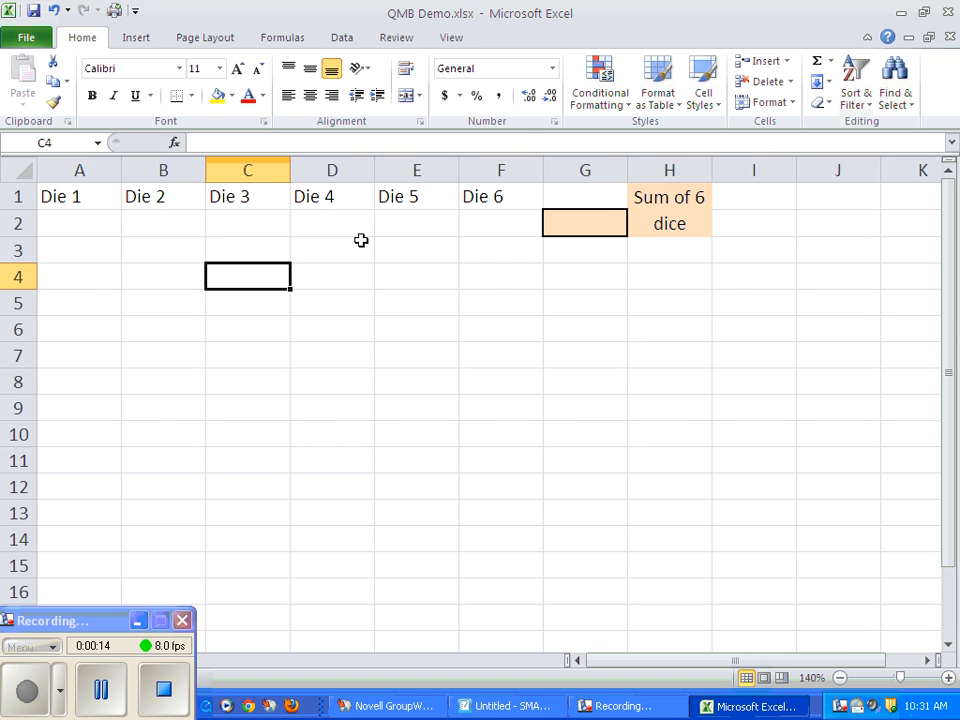
click(64, 222)
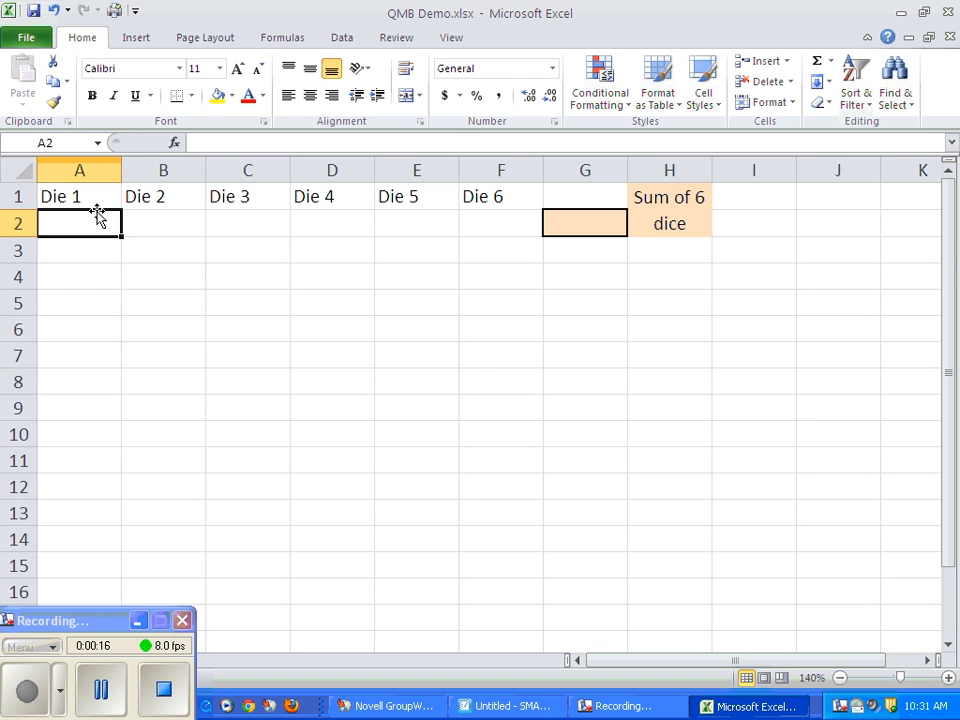
text(=rand)
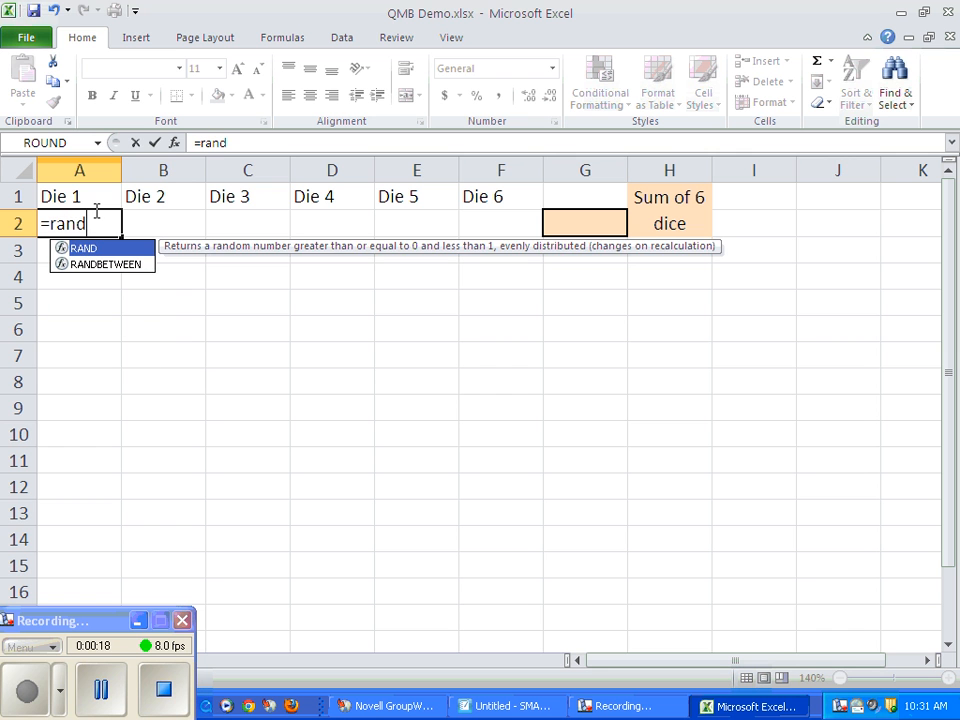
double_click(84, 264)
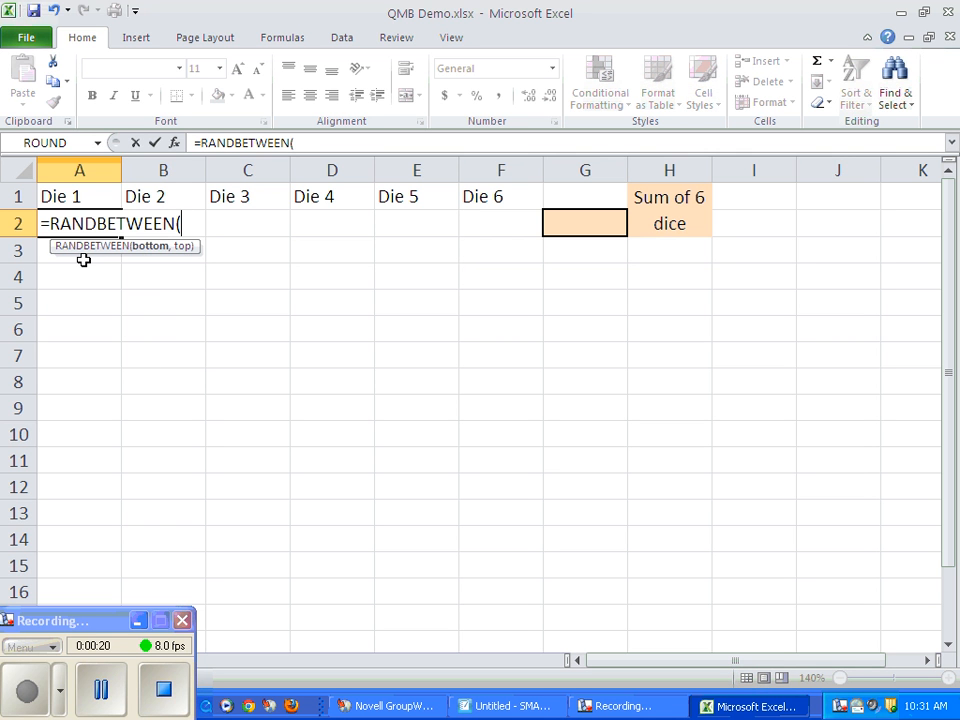
text(1,)
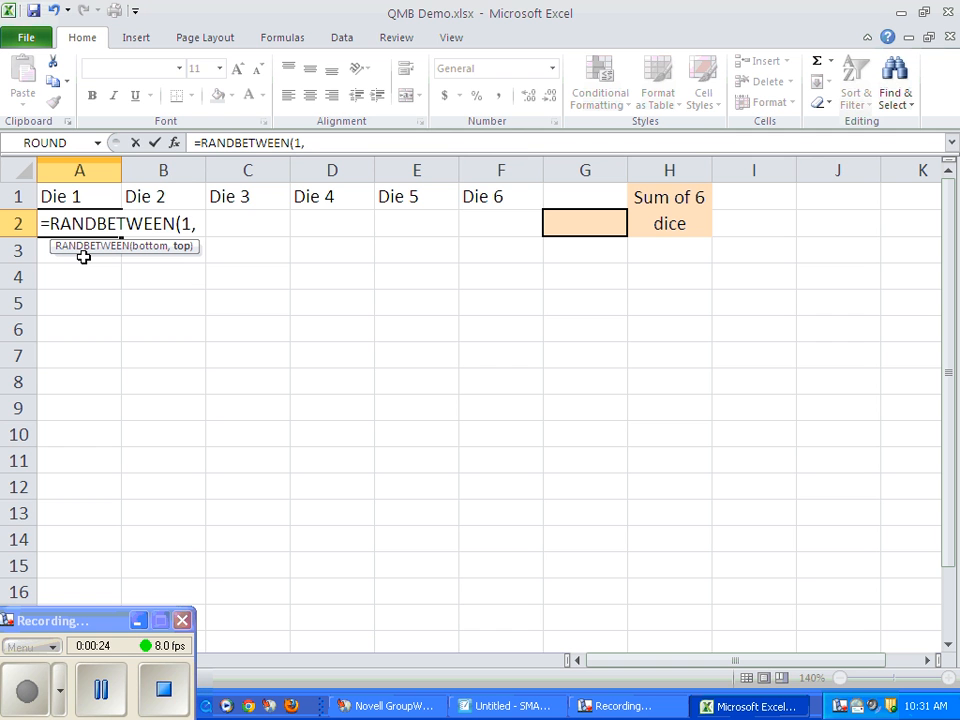
text(6))
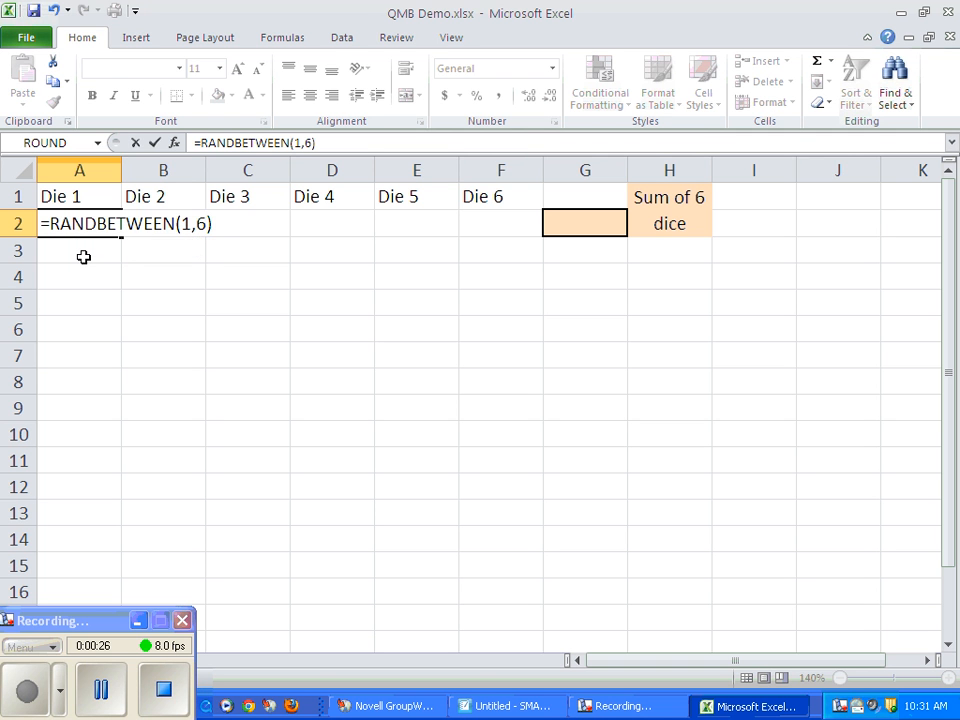
key(Return)
key(Up)
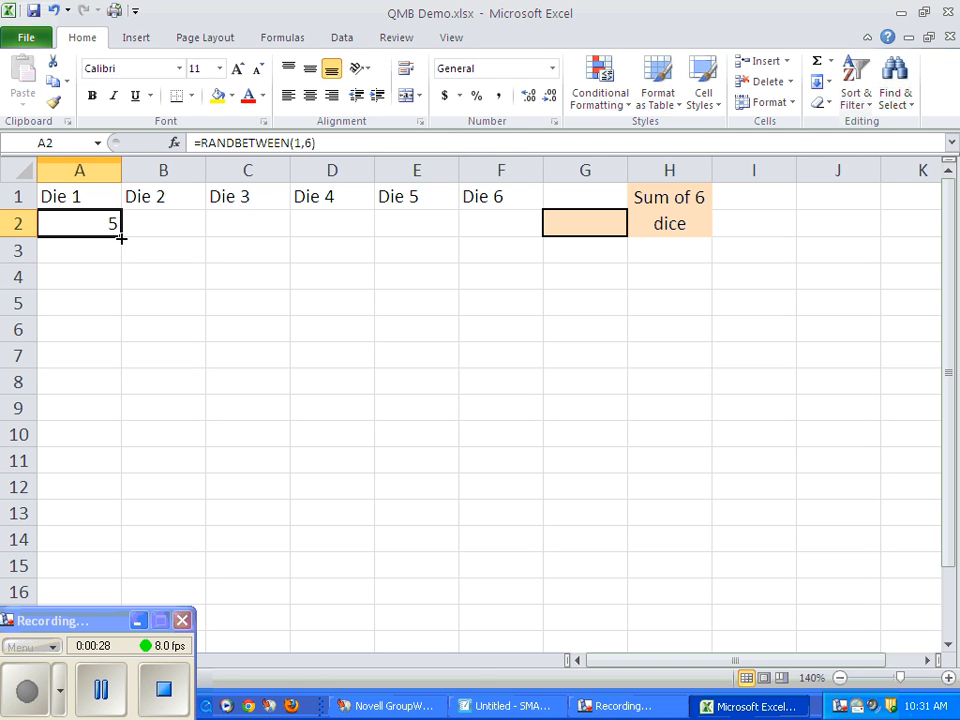
drag(122, 238, 512, 231)
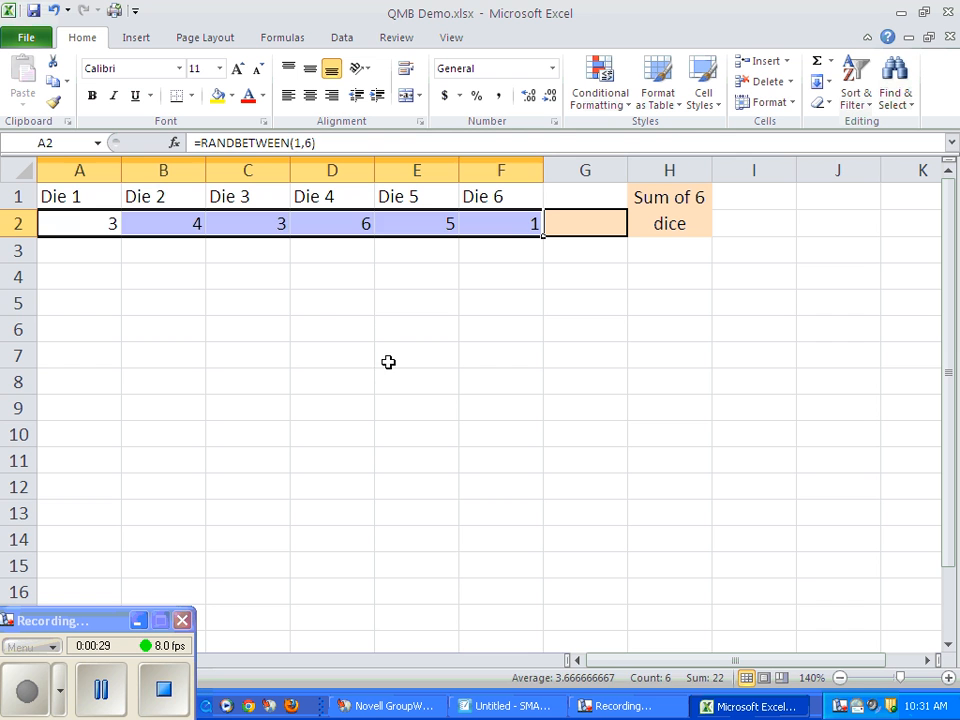
Recalculate the sheet repeatedly to examine how the six simulated dice values change.
click(334, 297)
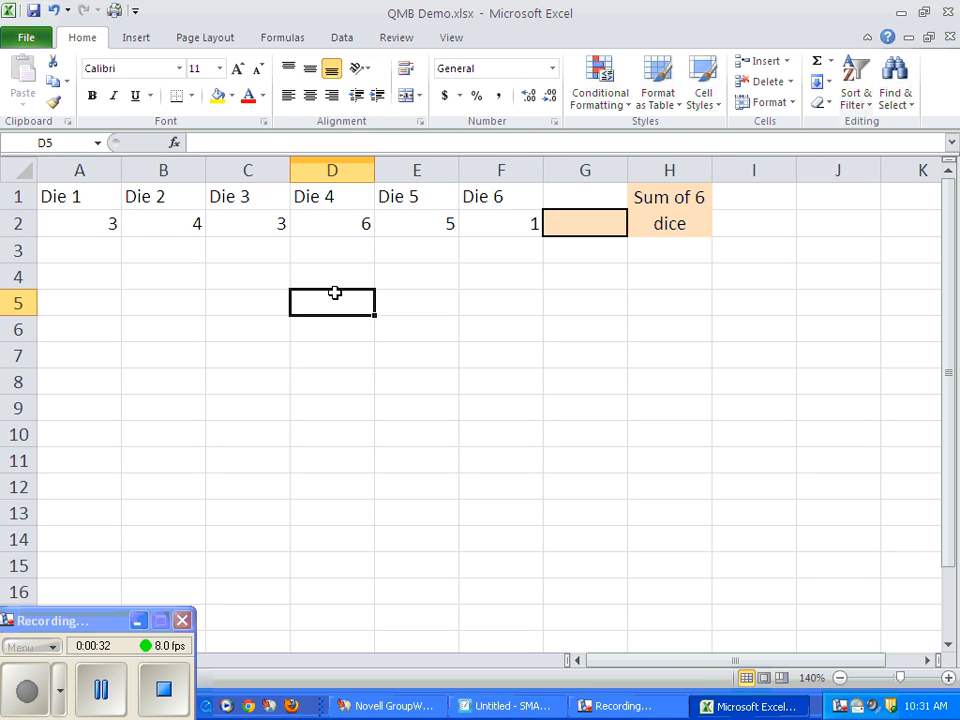
key(F9)
key(F9)
key(F9)
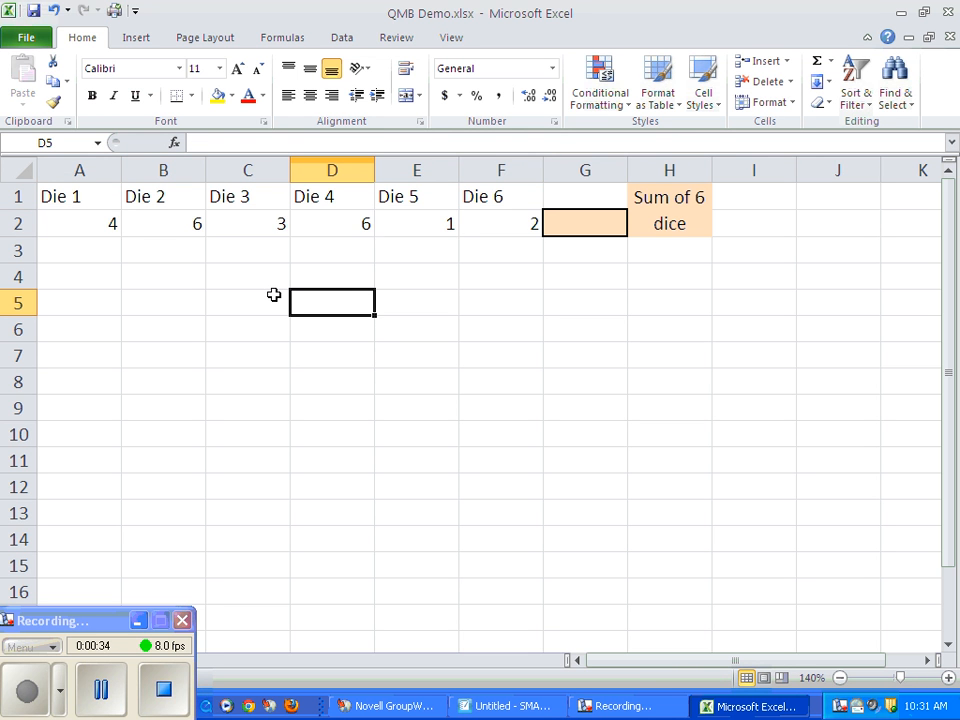
key(F9)
key(F9)
key(F9)
key(F9)
key(F9)
key(F9)
Enter =SUM(A2:F2) in cell G2 to total the six dice.
click(595, 222)
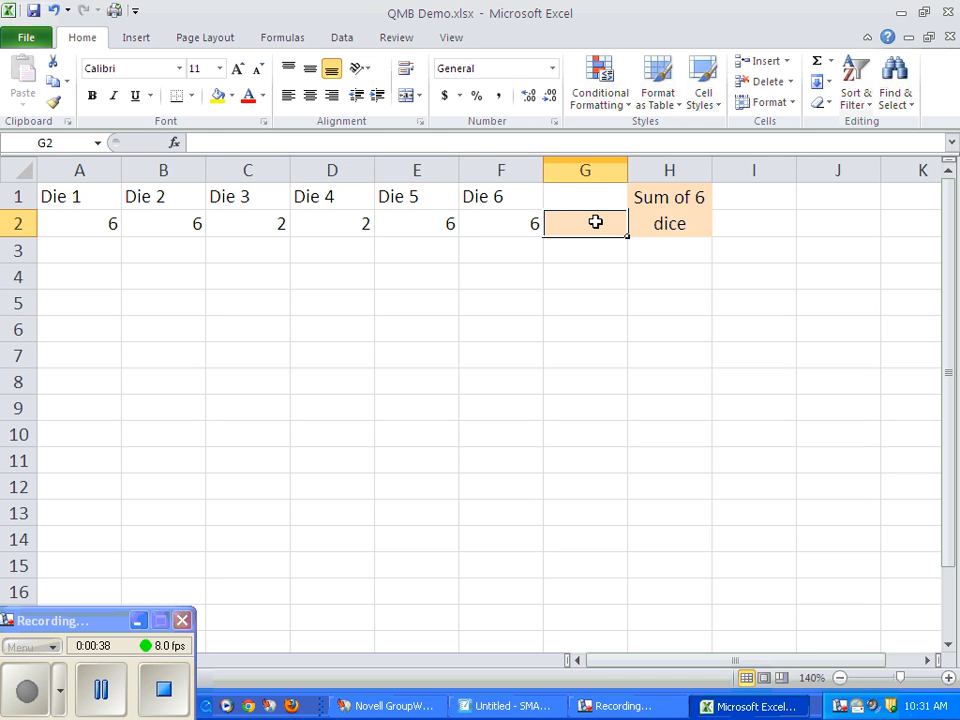
text(=sum)
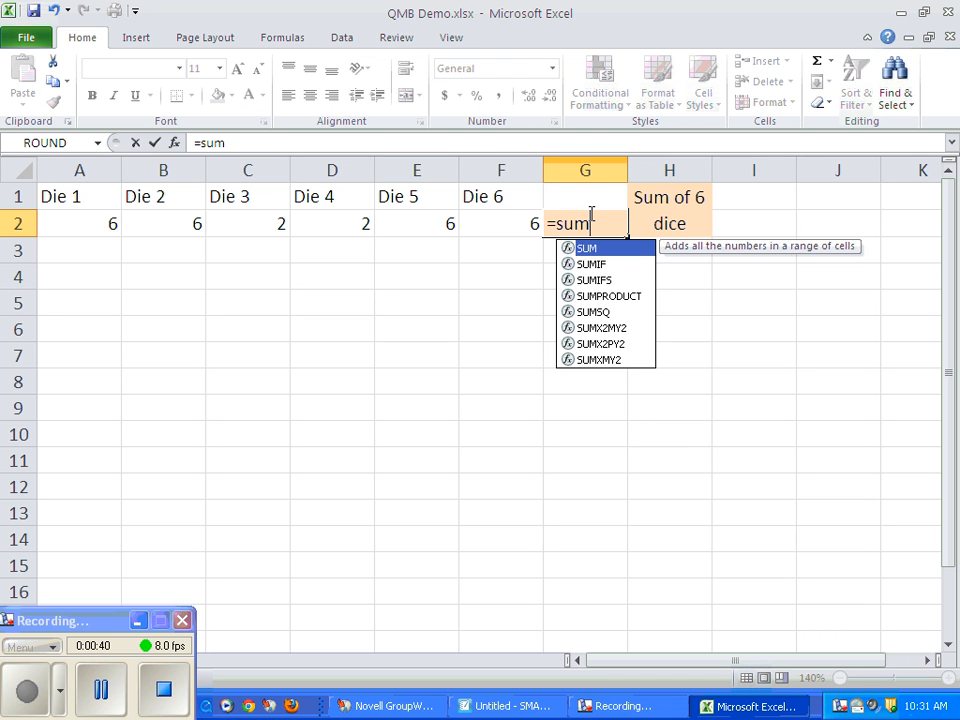
text(()
drag(96, 229, 484, 223)
text())
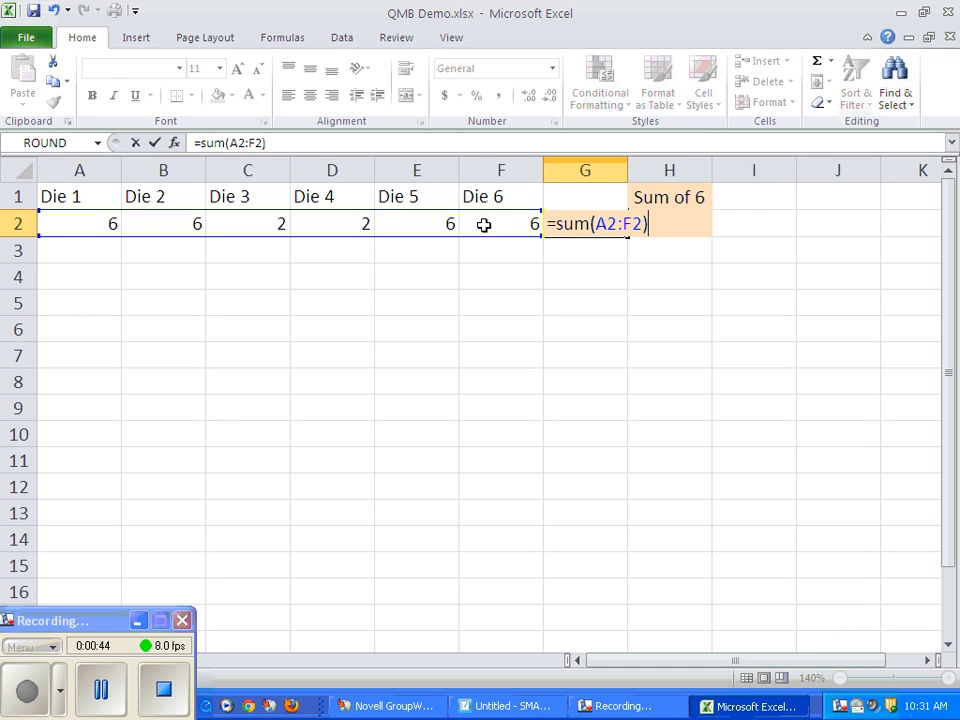
key(Return)
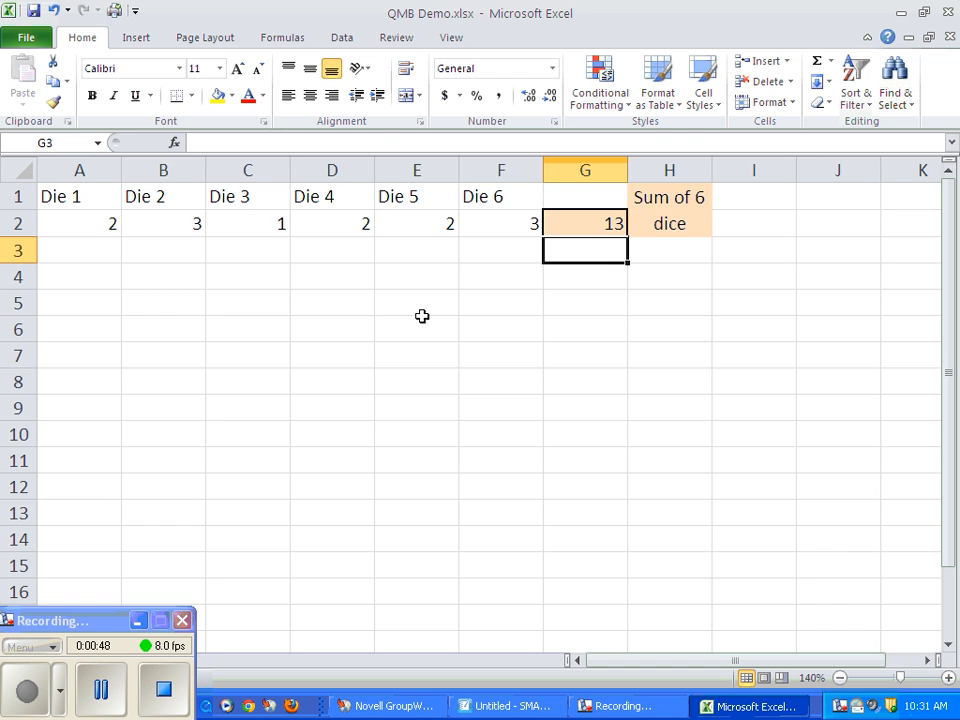
Recalculate the sheet repeatedly to examine how the sum of the six dice in G2 varies between rolls.
key(F9)
key(F9)
key(F9)
key(F9)
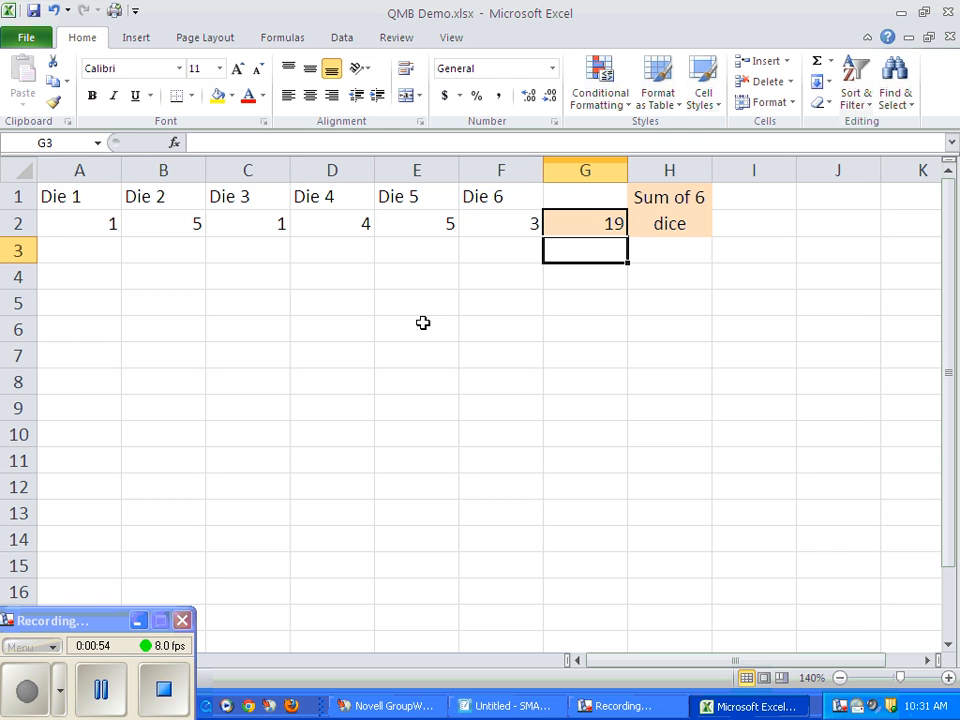
key(F9)
key(F9)
key(F9)
key(F9)
key(F9)
key(F9)
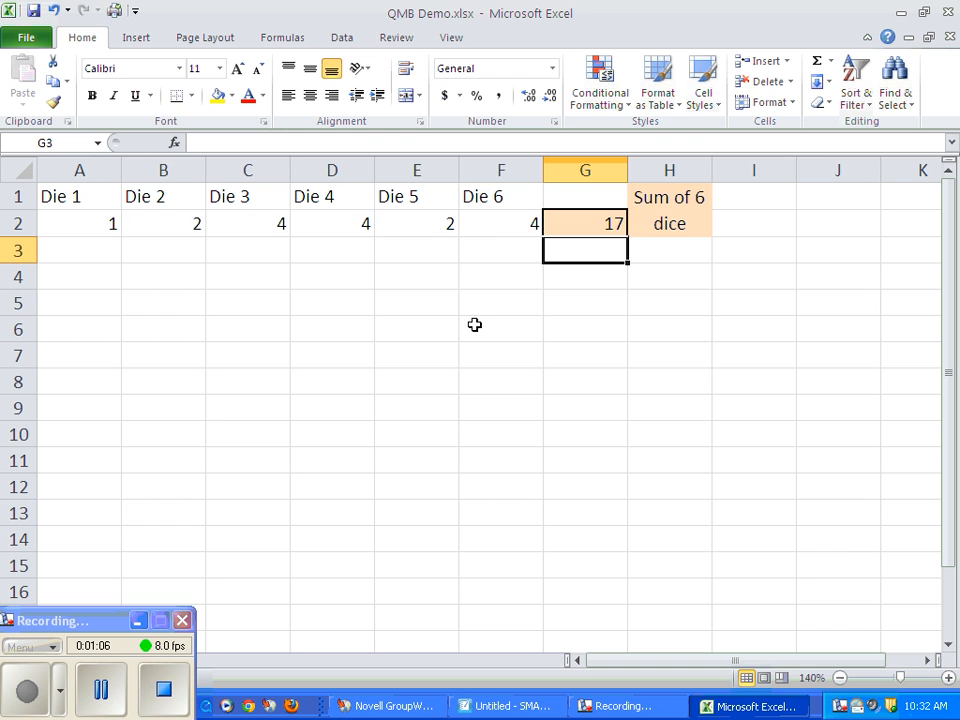
key(F9)
key(F9)
key(F9)
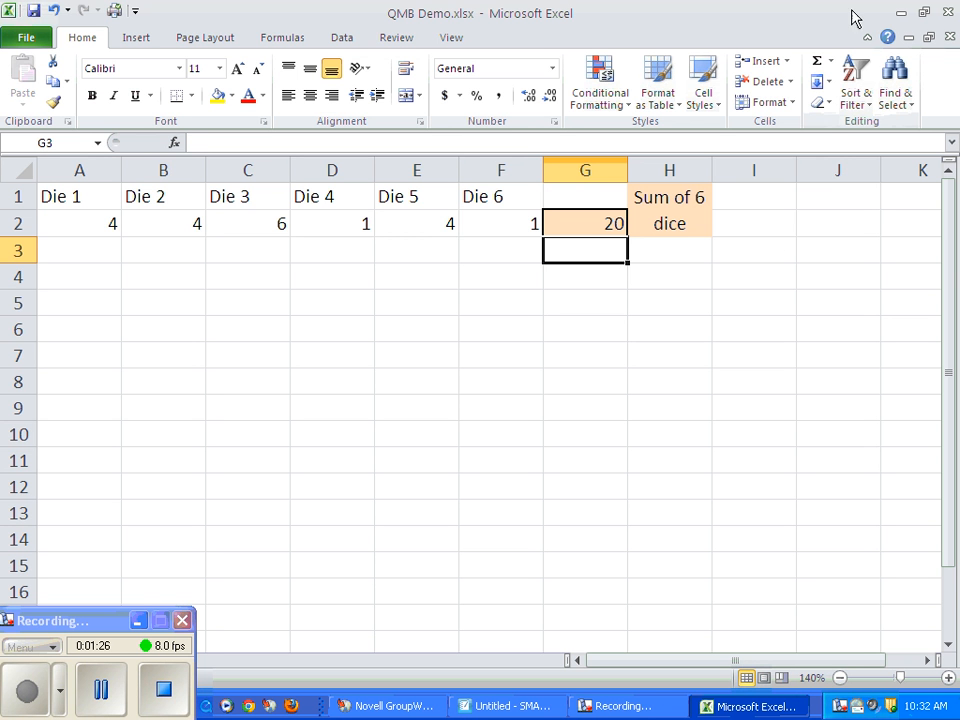
Load the QMB Excel Enhancements.xls workbook from the desktop and return to the QMB Demo.xlsx workbook.
click(900, 12)
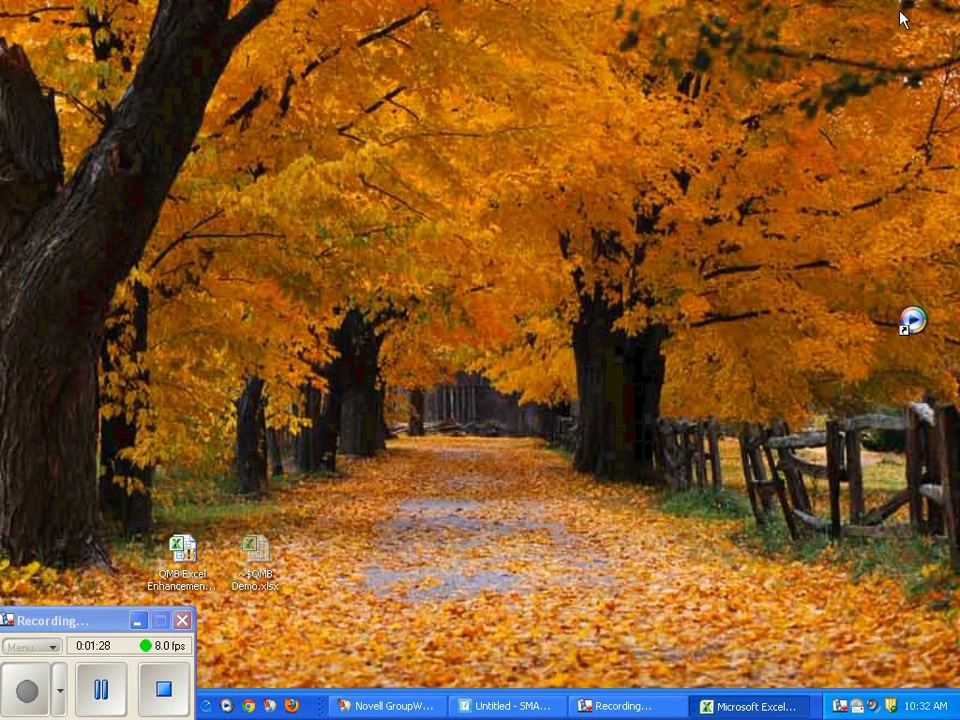
double_click(913, 245)
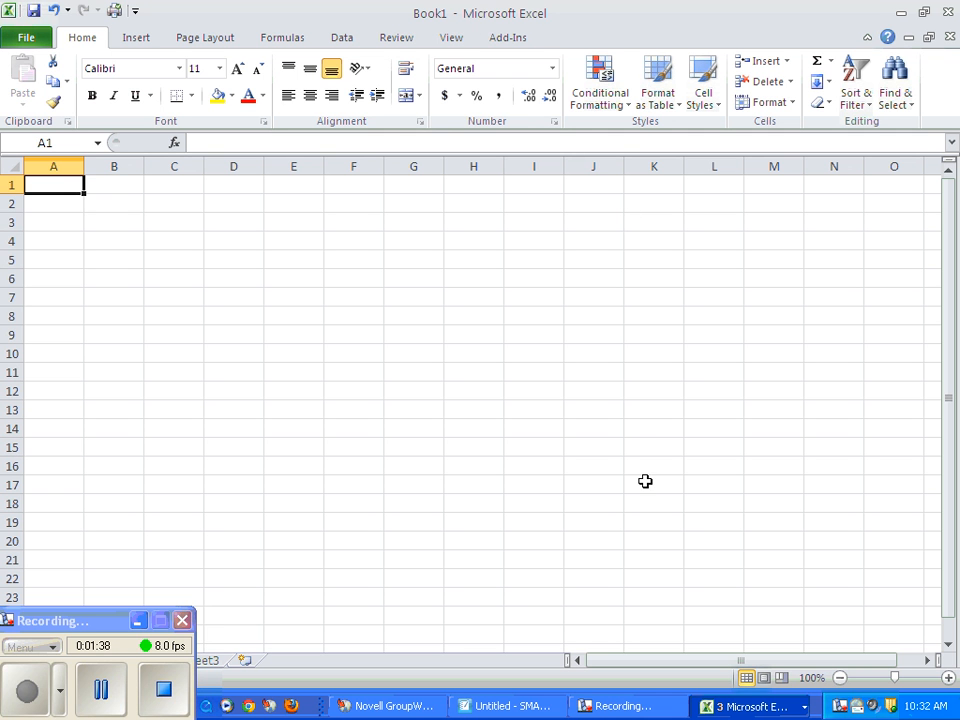
click(752, 710)
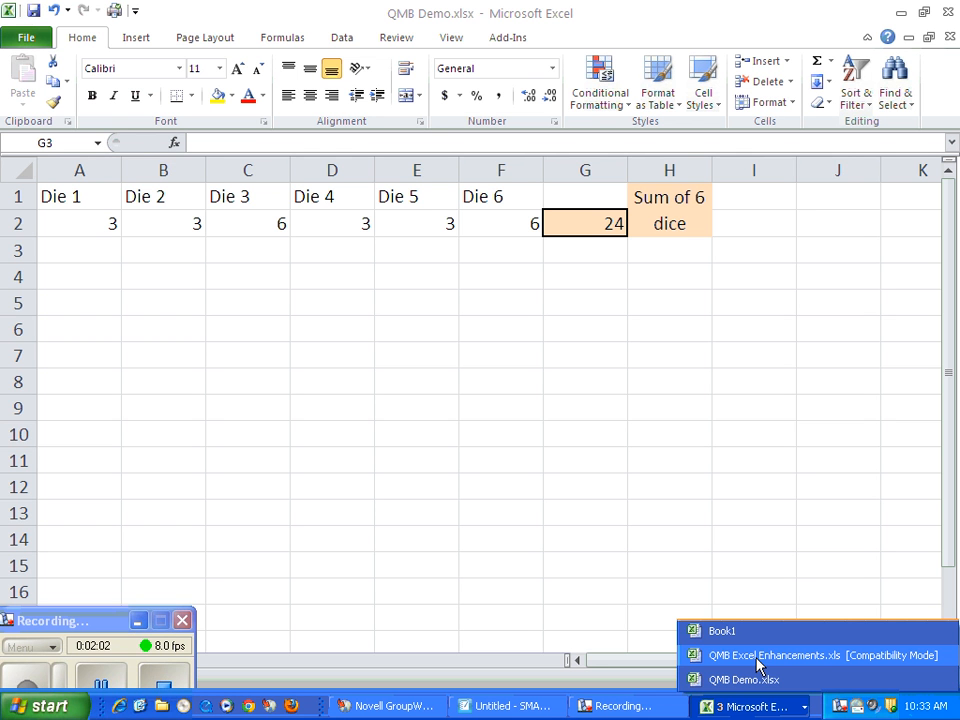
click(577, 259)
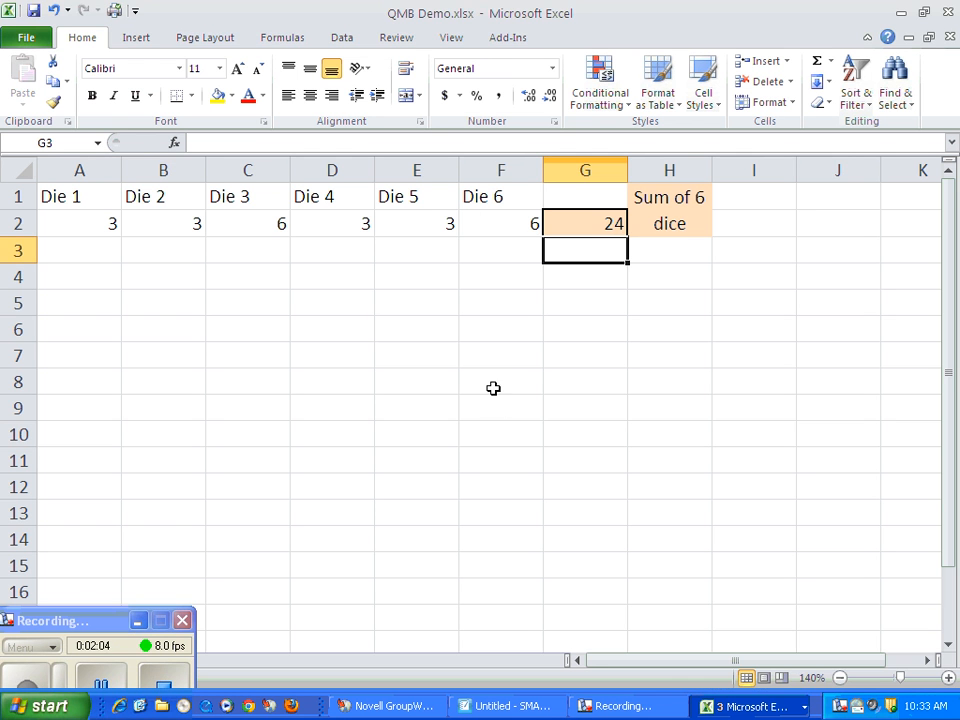
Run the QMB Random Variable Report on the dice sum in cell G2 with 5000 recalculations.
click(510, 40)
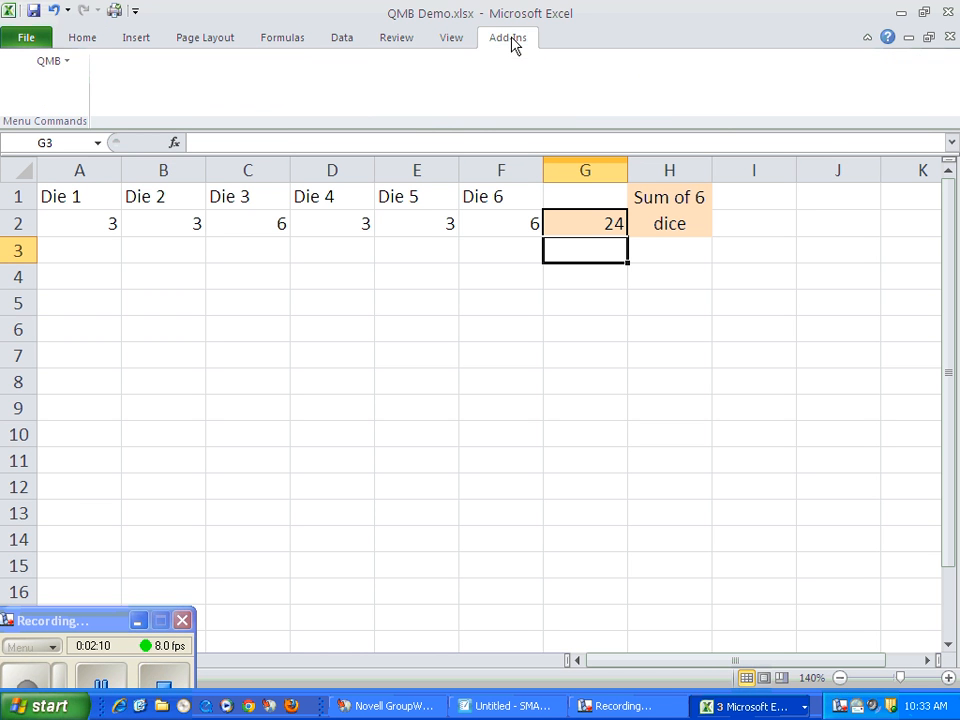
click(45, 64)
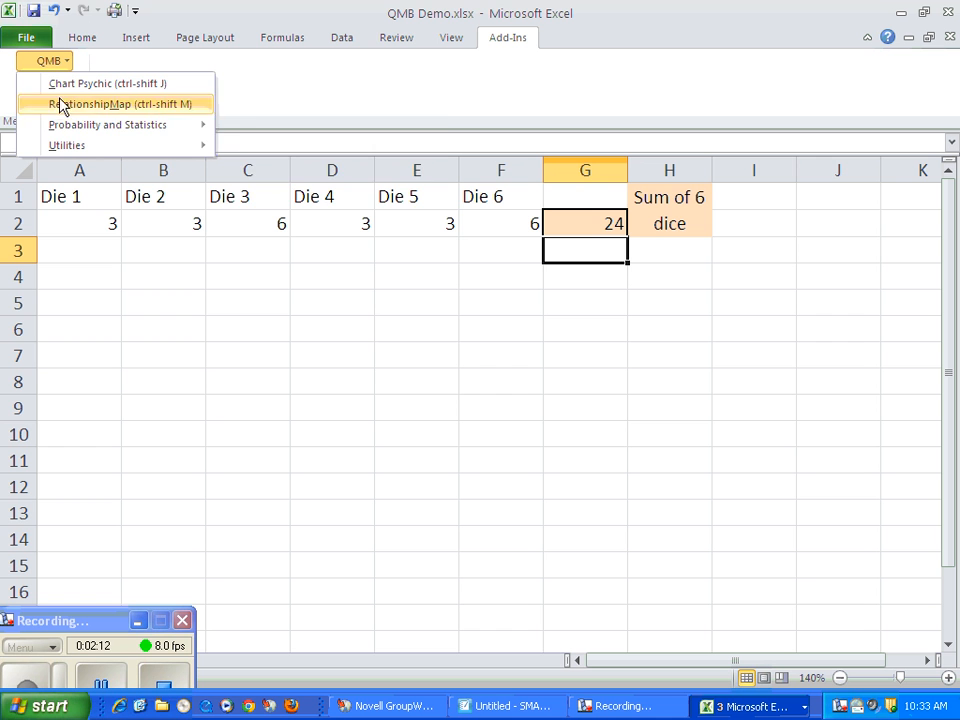
mouse_move(90, 125)
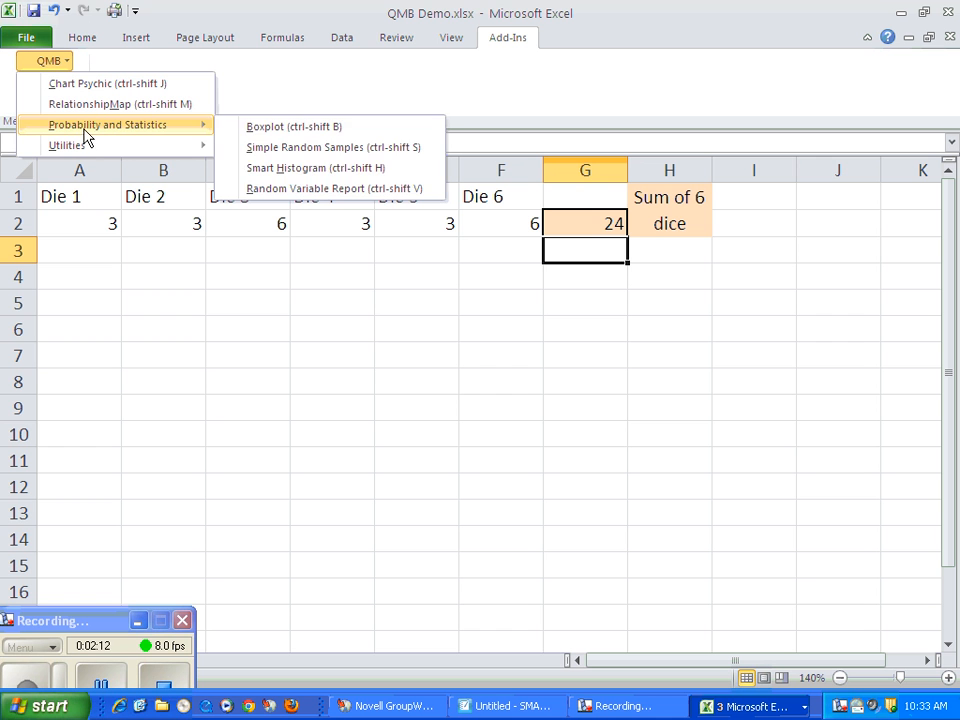
click(300, 190)
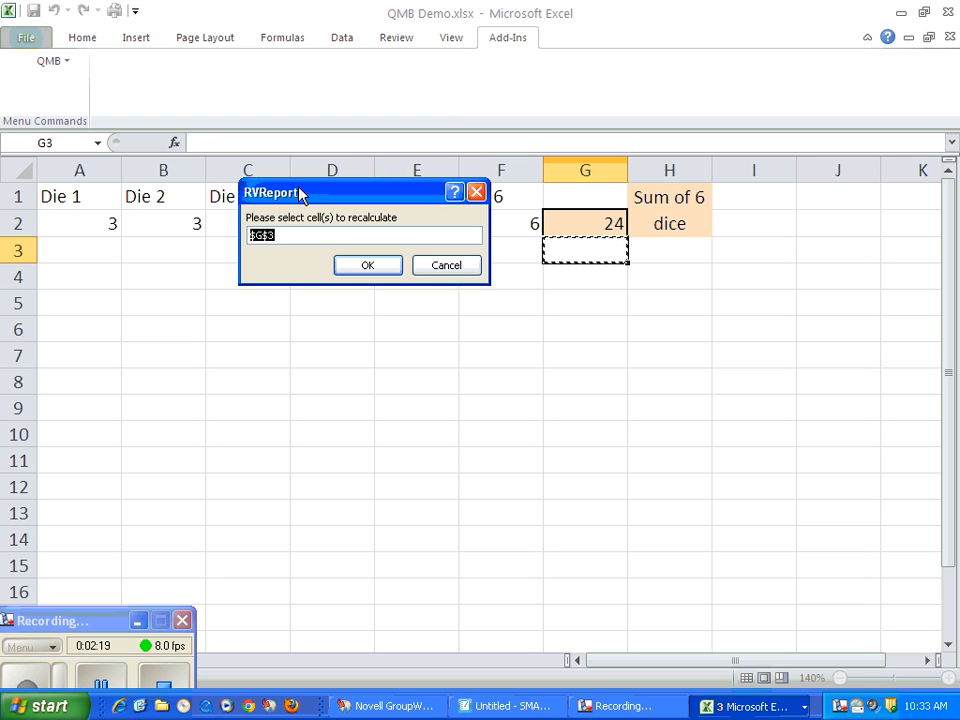
click(585, 223)
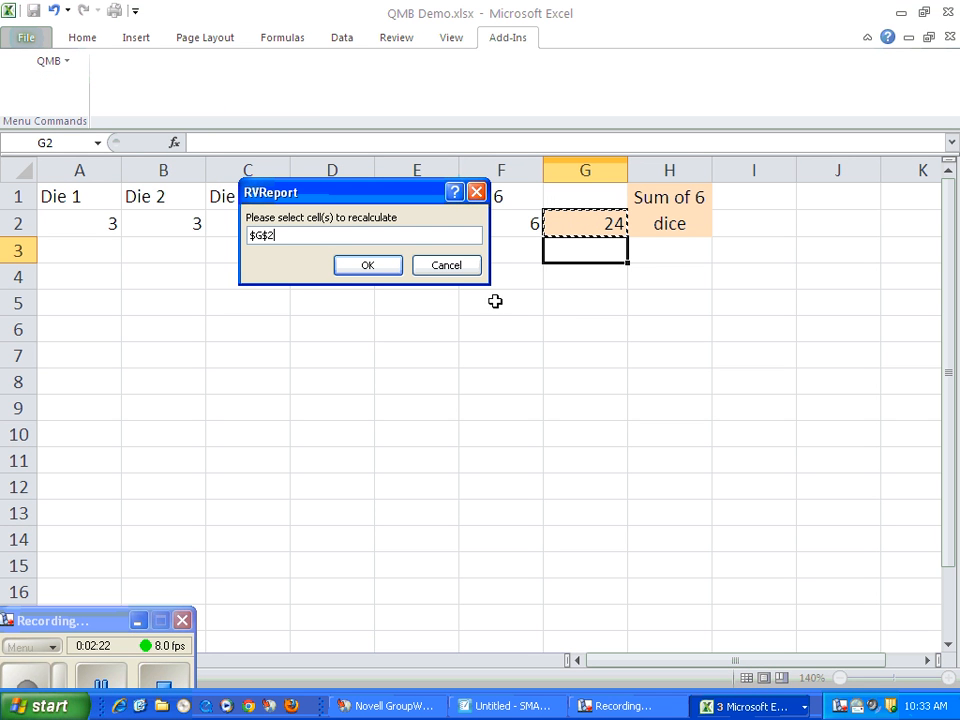
click(366, 268)
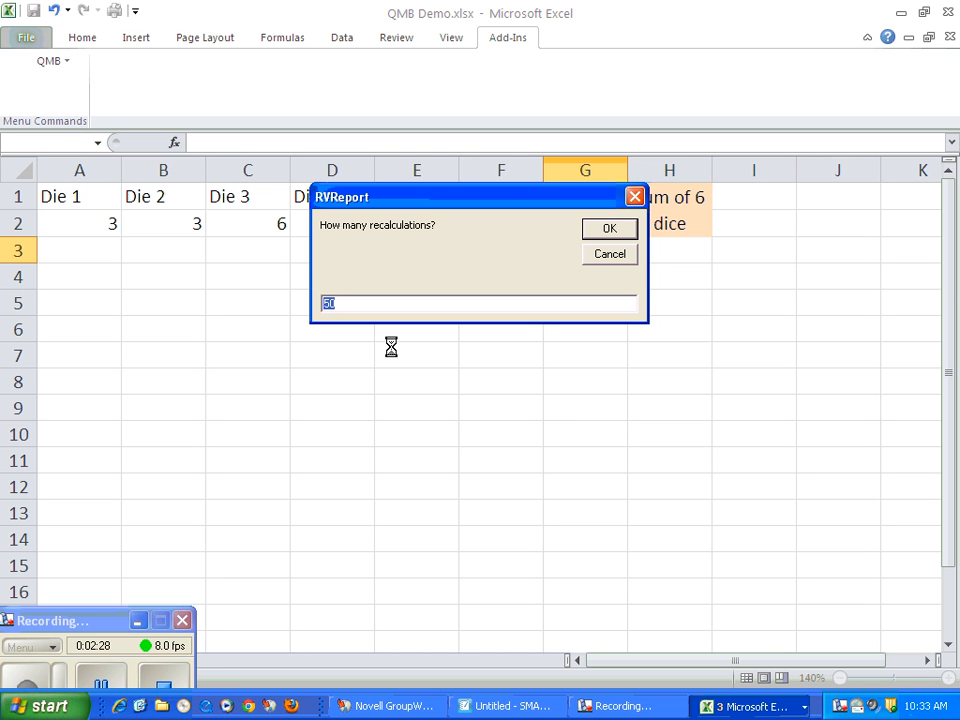
text(5)
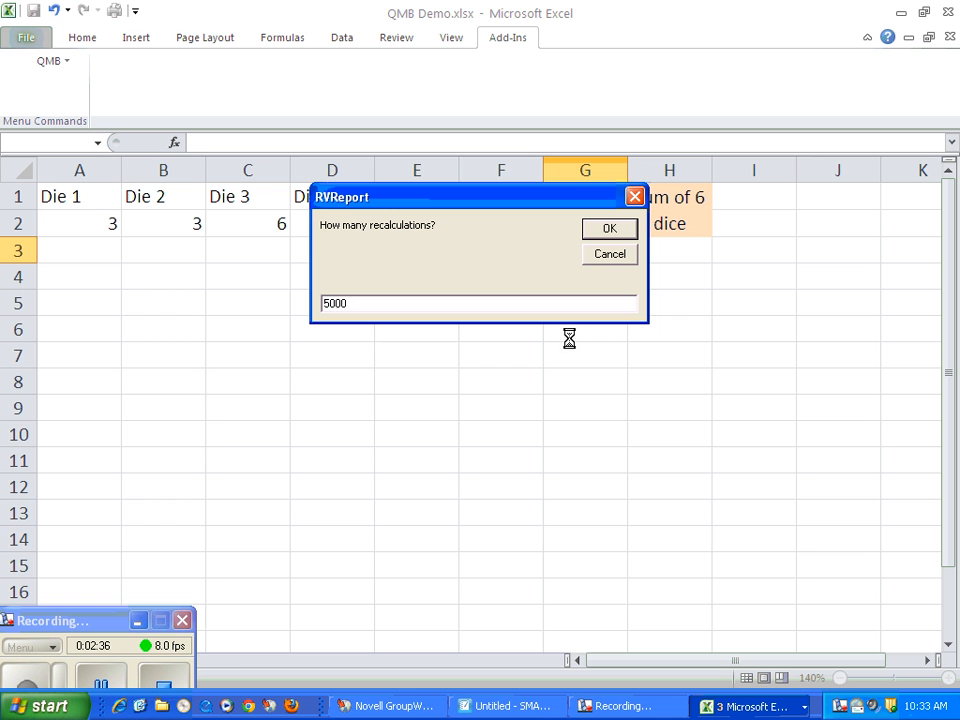
click(607, 230)
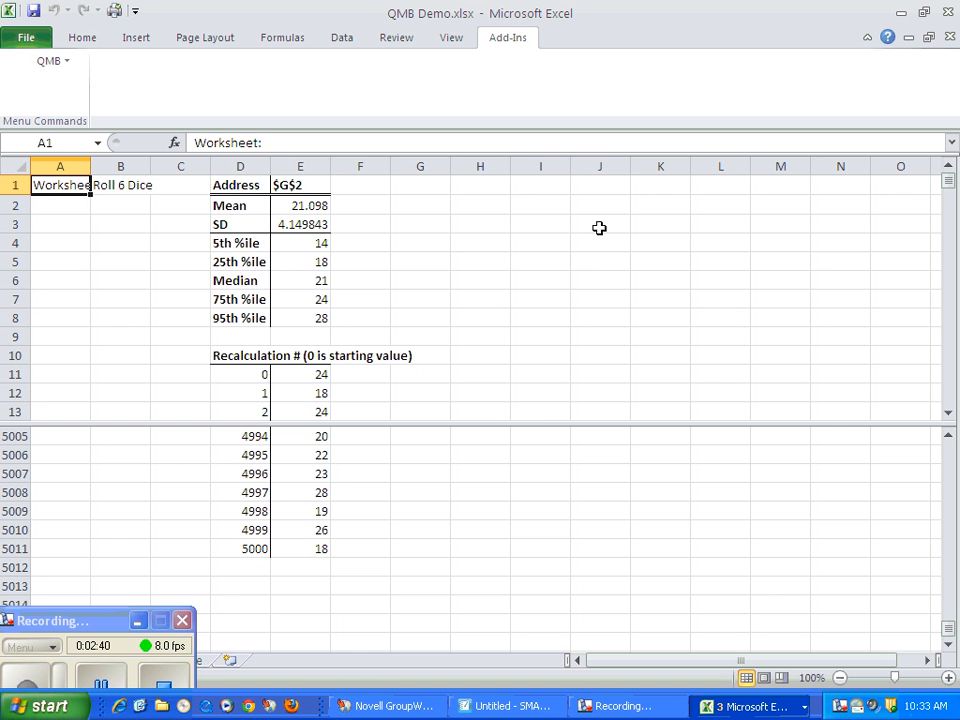
Start the QMB Smart Histogram on the recalculated dice sums in E12:E5011 of the RVReport1 sheet.
drag(58, 634, 792, 594)
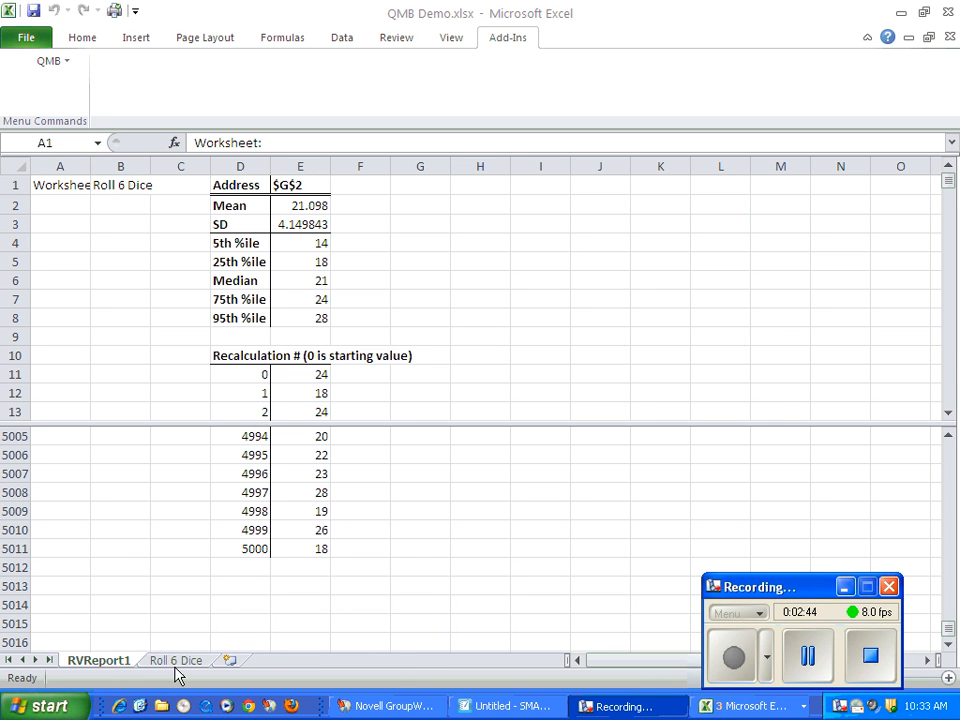
click(320, 393)
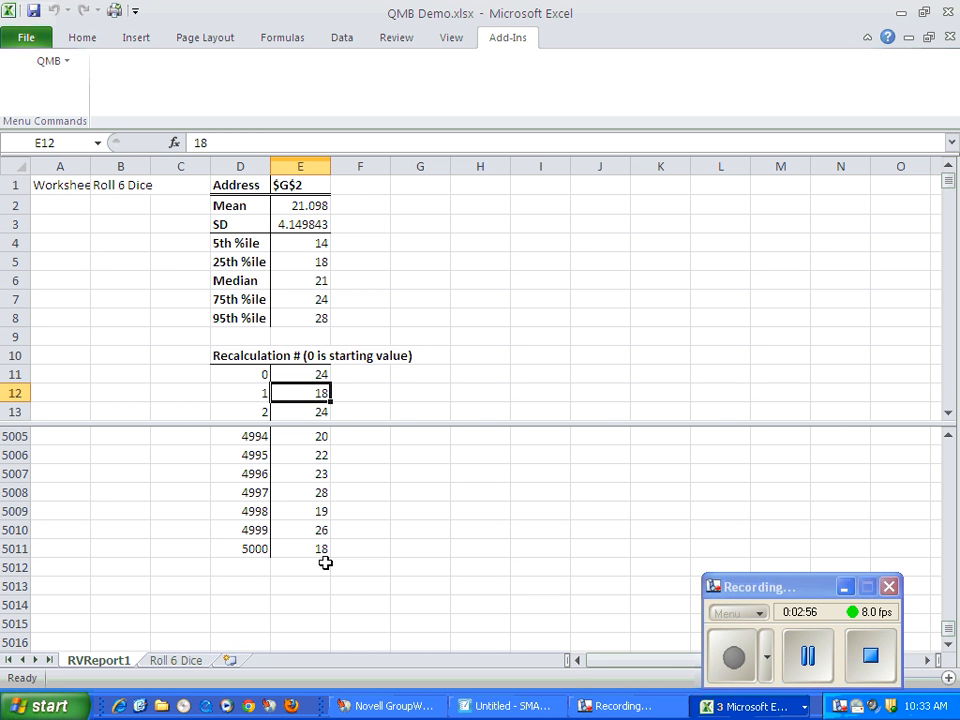
key(ctrl+shift+Down)
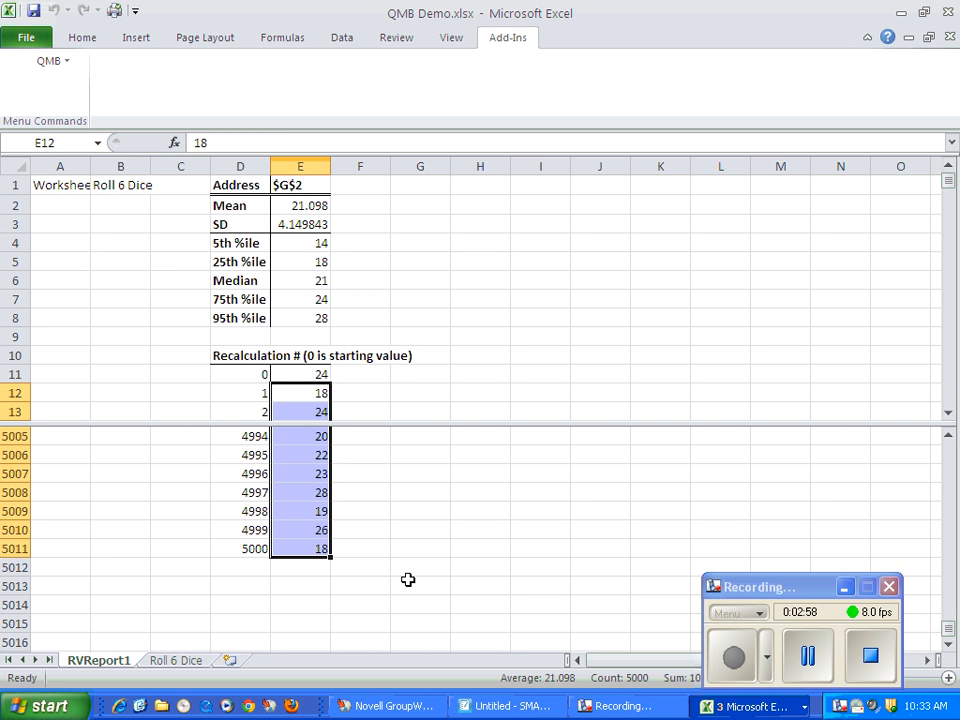
click(52, 61)
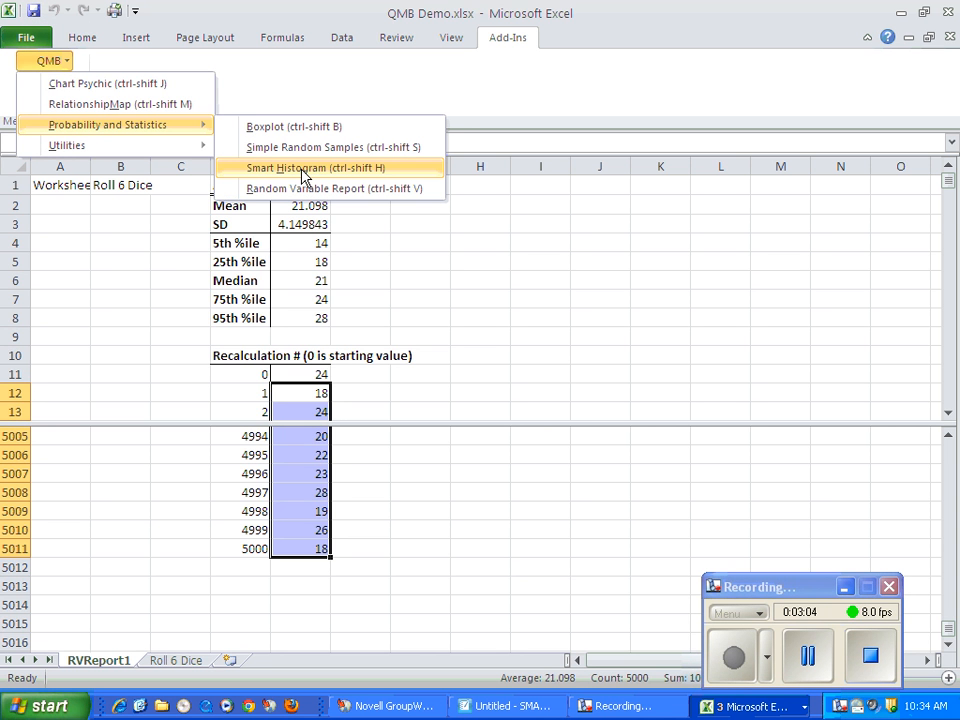
click(305, 168)
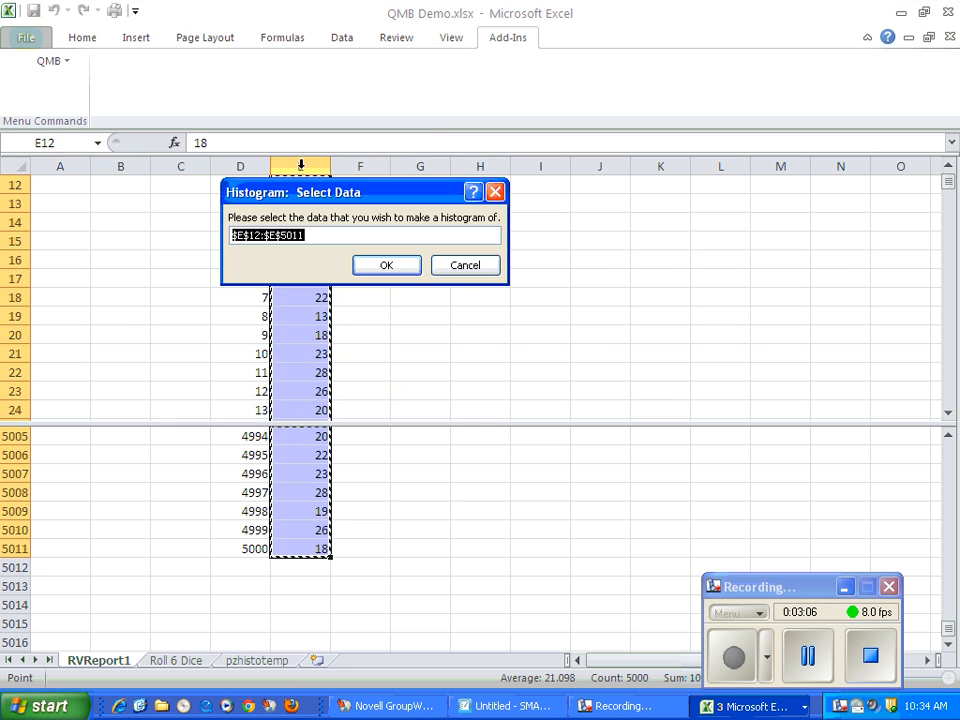
click(407, 269)
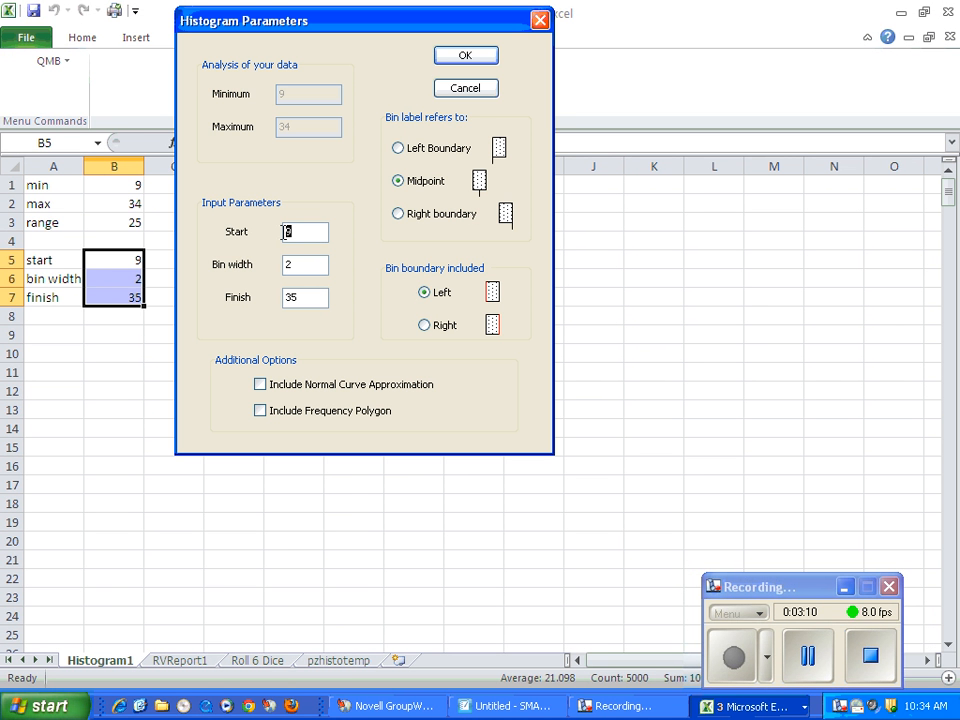
Set the histogram to start at 6, finish at 36, use bin width 1 and label bins by their left boundary.
text(6)
drag(302, 304, 277, 276)
text(36)
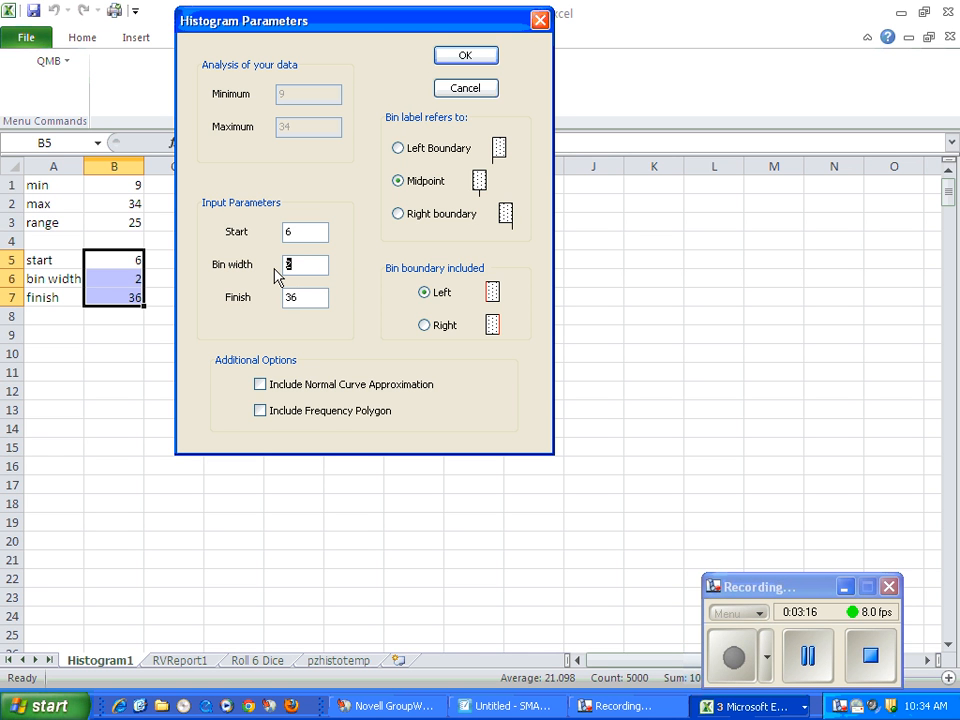
text(1)
click(399, 149)
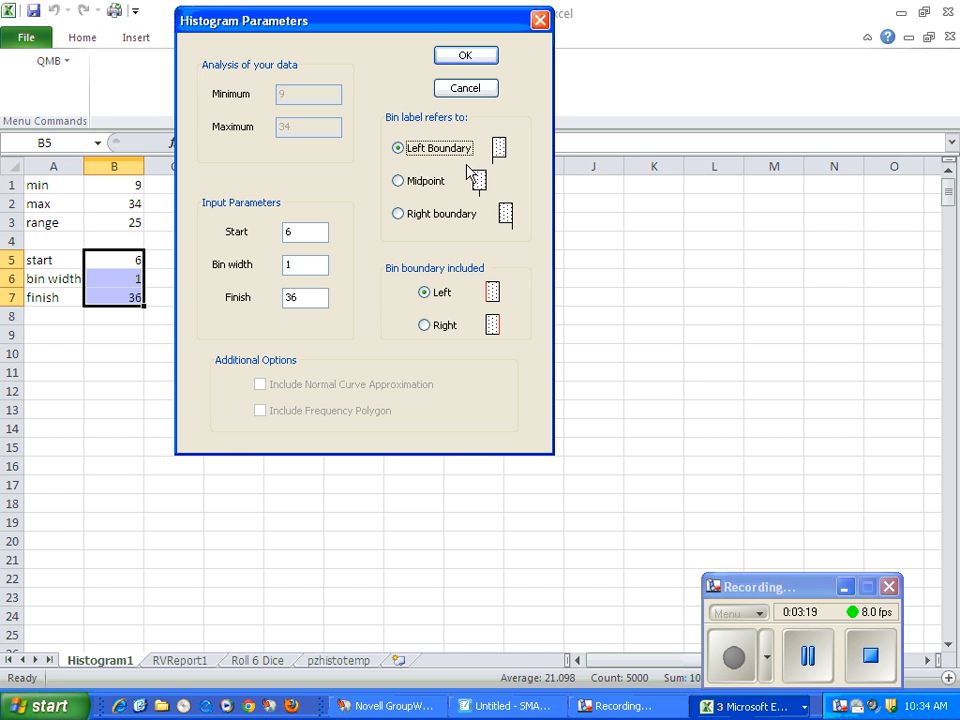
click(477, 60)
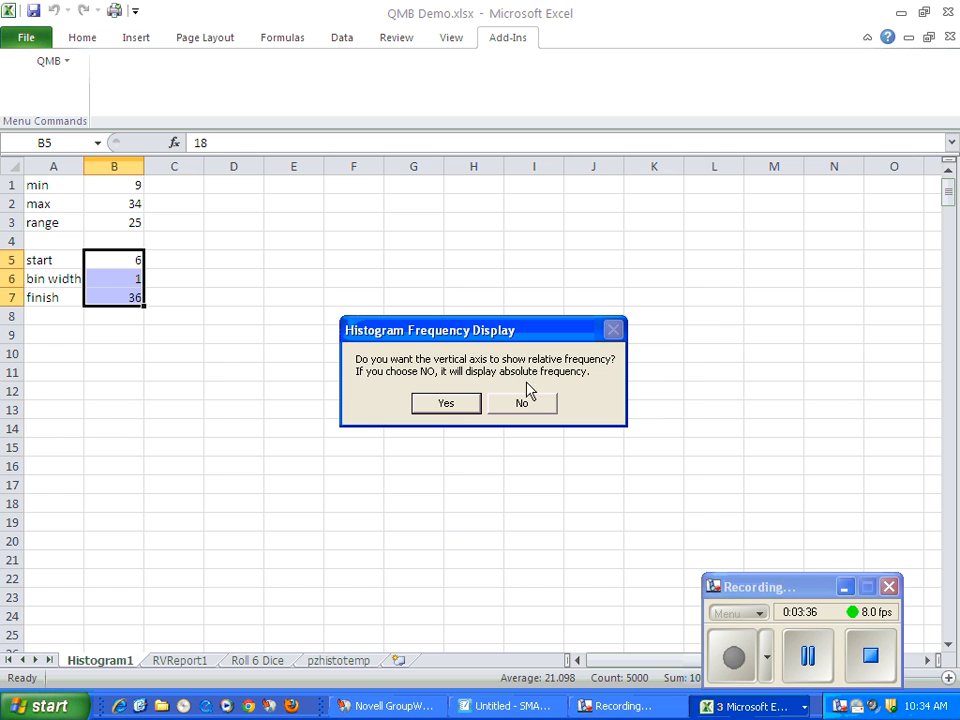
Show relative frequency on the histogram's vertical axis and decline drawing another histogram of the same data.
click(448, 405)
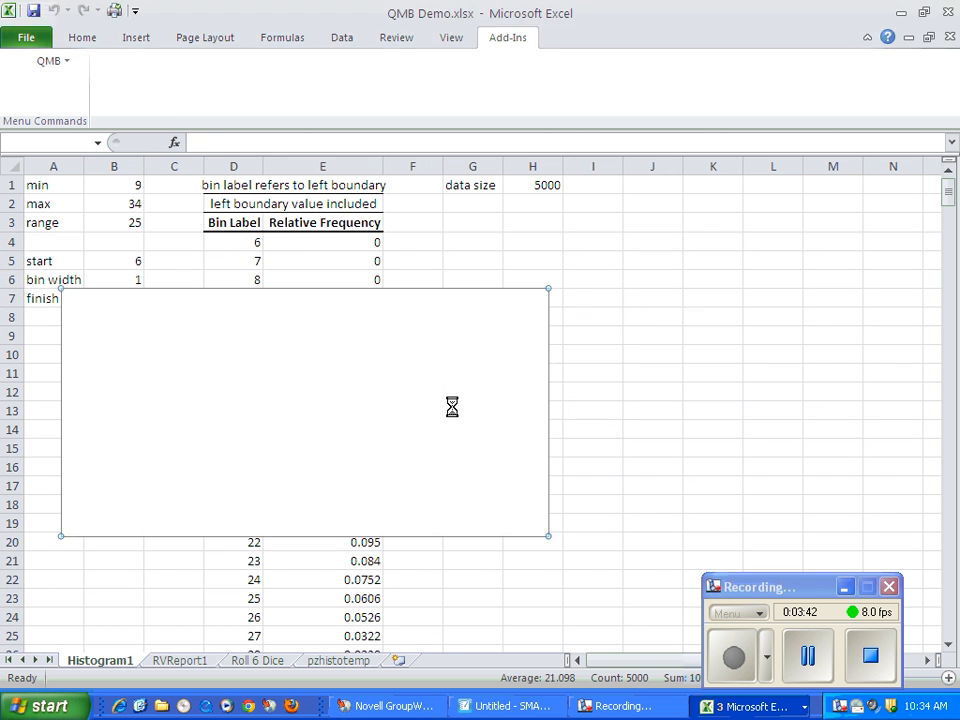
click(465, 399)
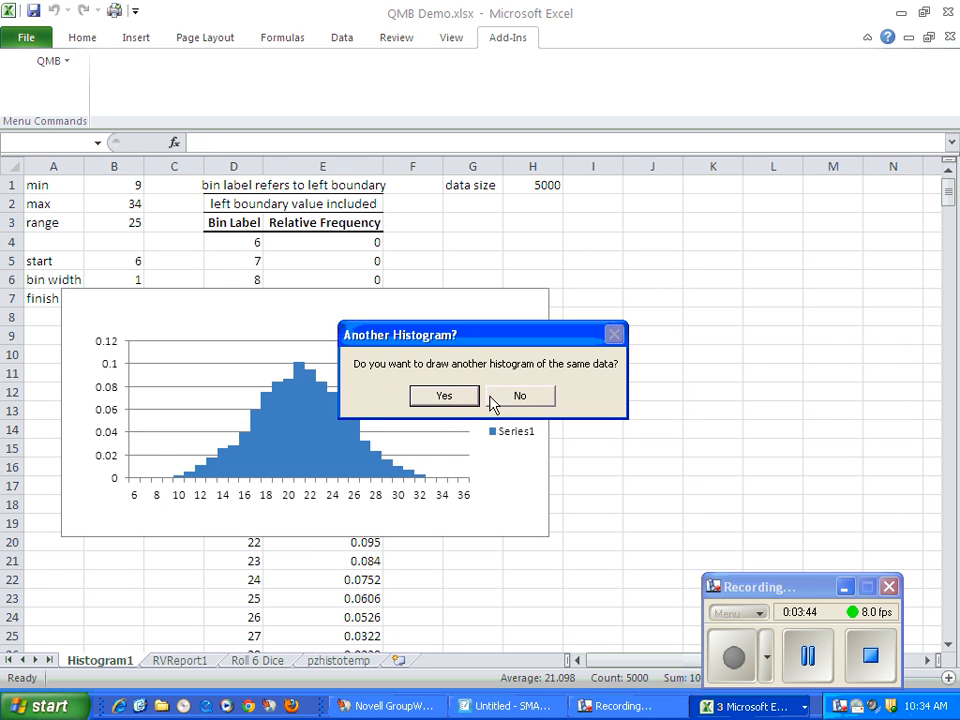
click(525, 396)
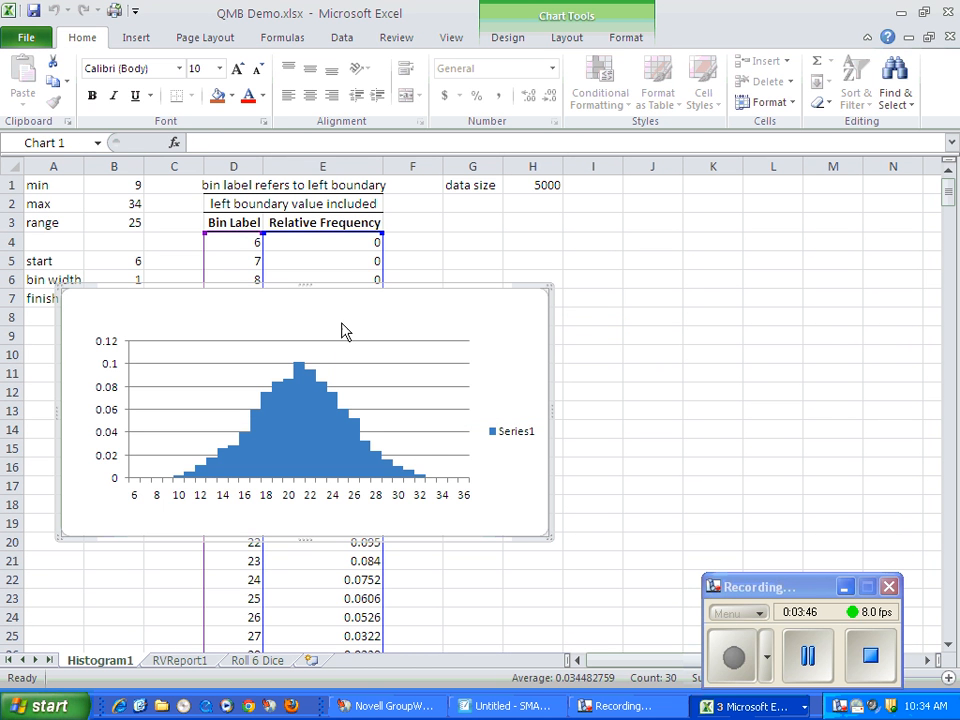
Move the histogram chart off the frequency table into the empty columns beside it and inspect its bars.
drag(465, 307, 790, 238)
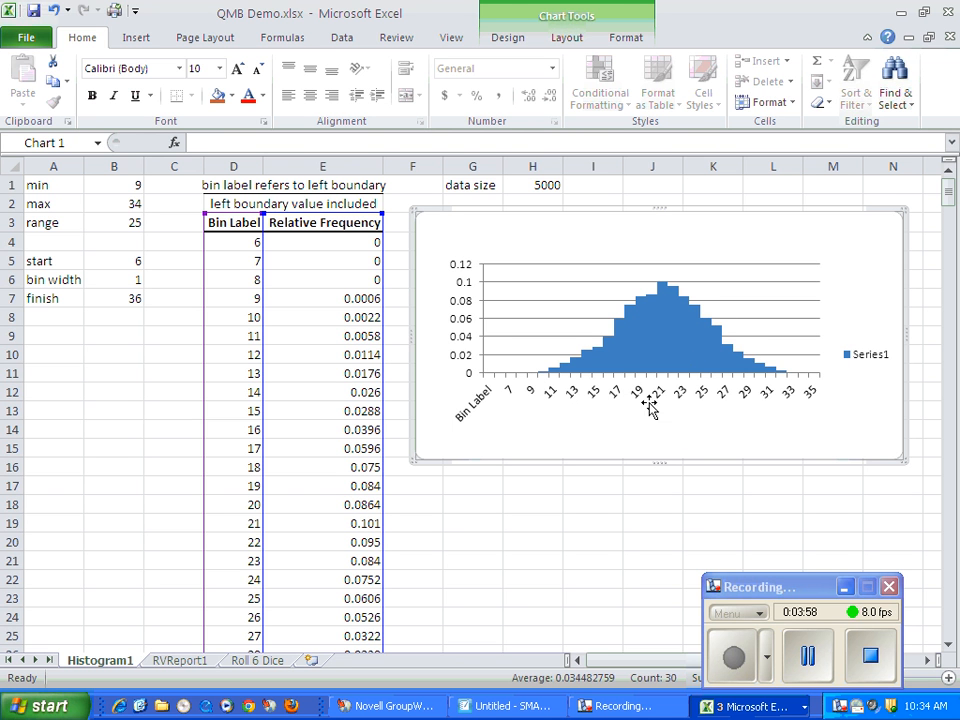
click(720, 332)
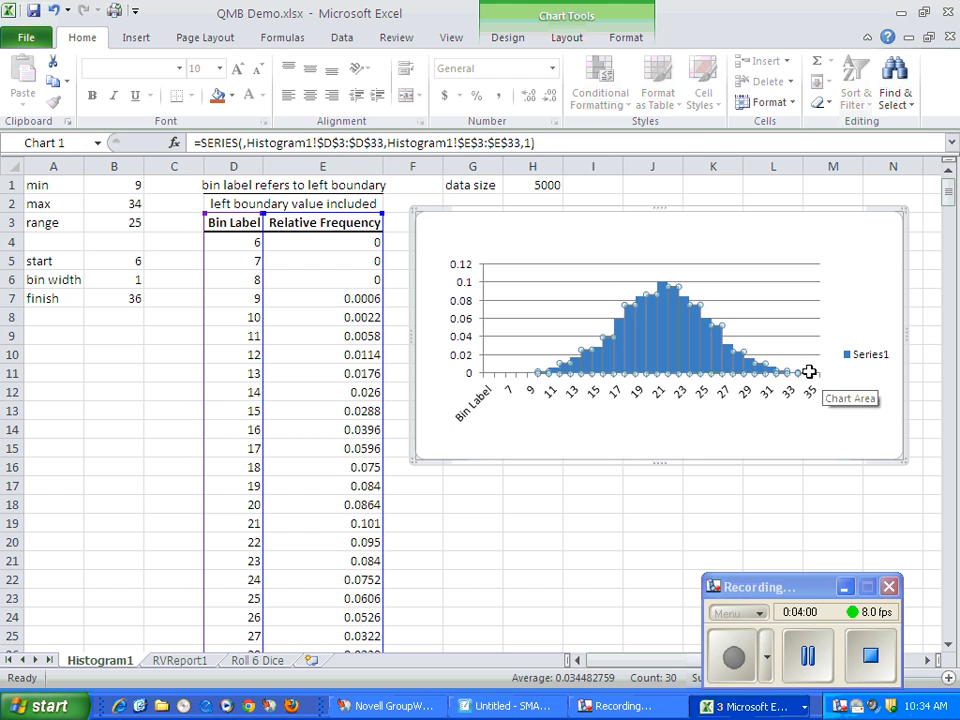
click(647, 444)
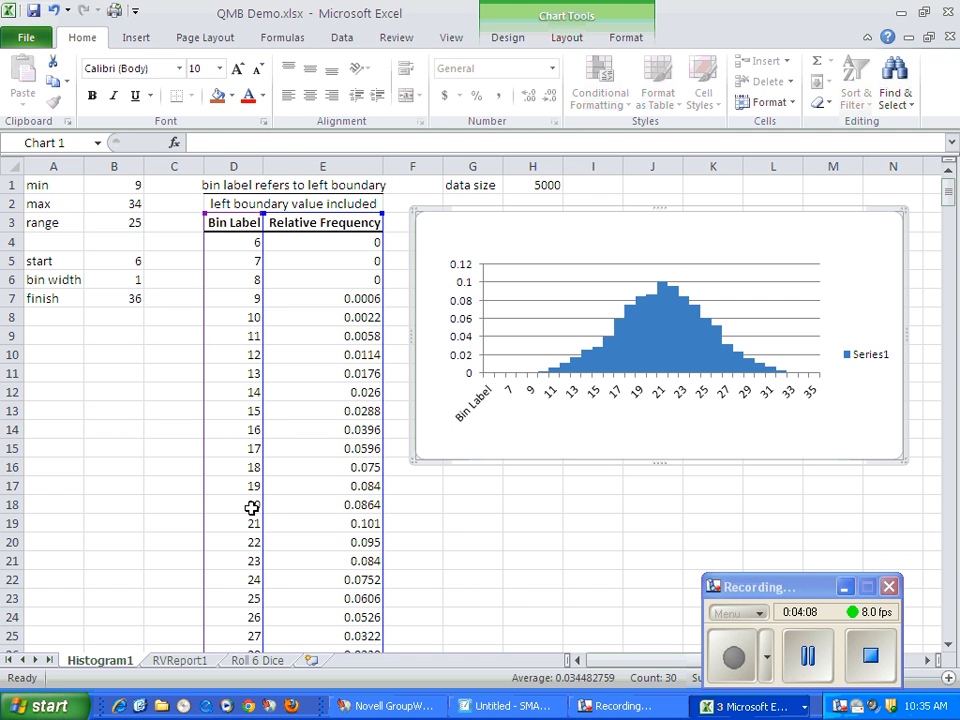
Examine the relative frequencies of the dice sums 20 and 21 in the bin table.
drag(241, 507, 318, 505)
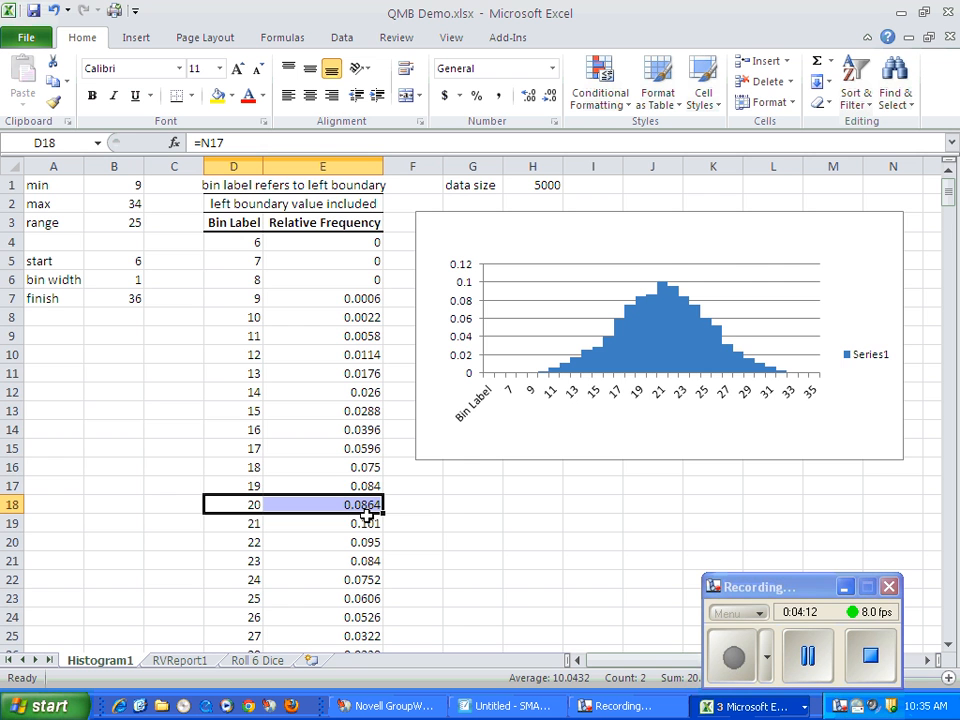
scroll(450, 544, down, 1)
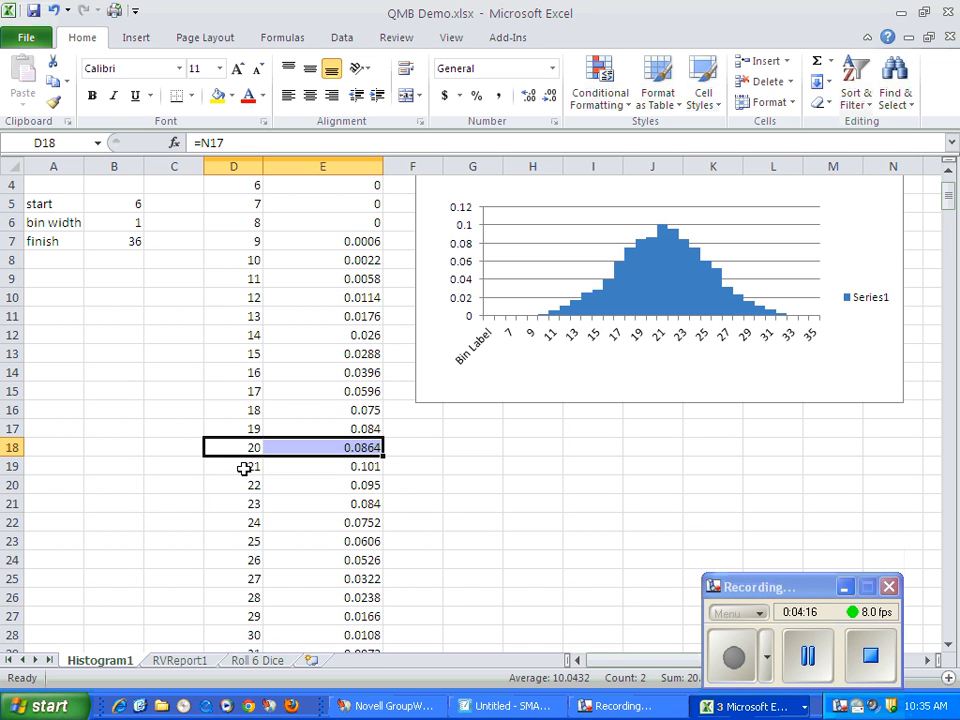
drag(244, 465, 324, 466)
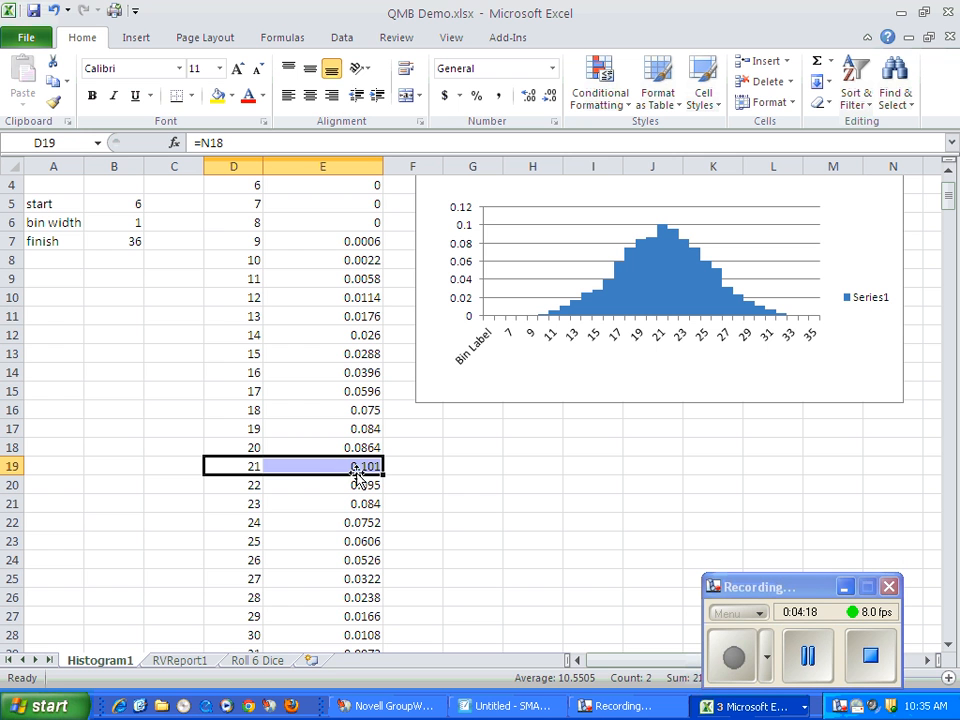